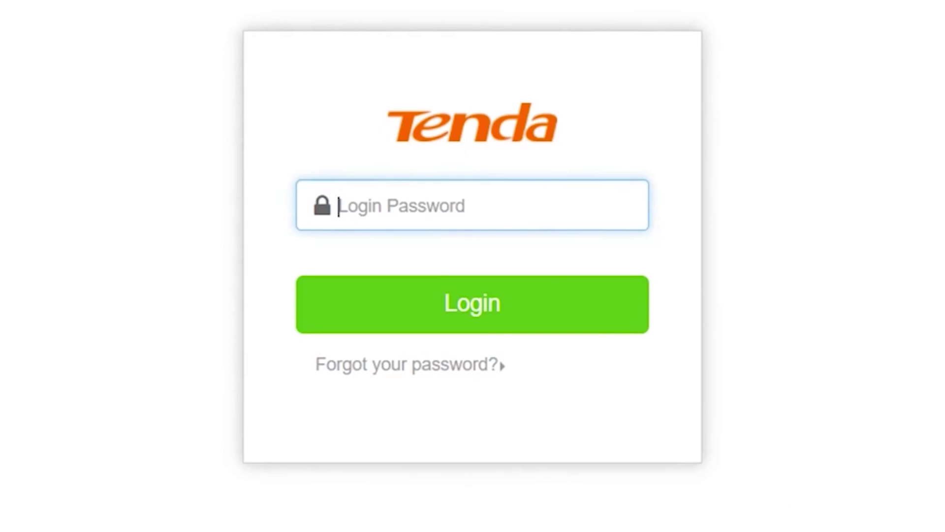
Log in to the Tenda router with the default login password
left_click(470, 203)
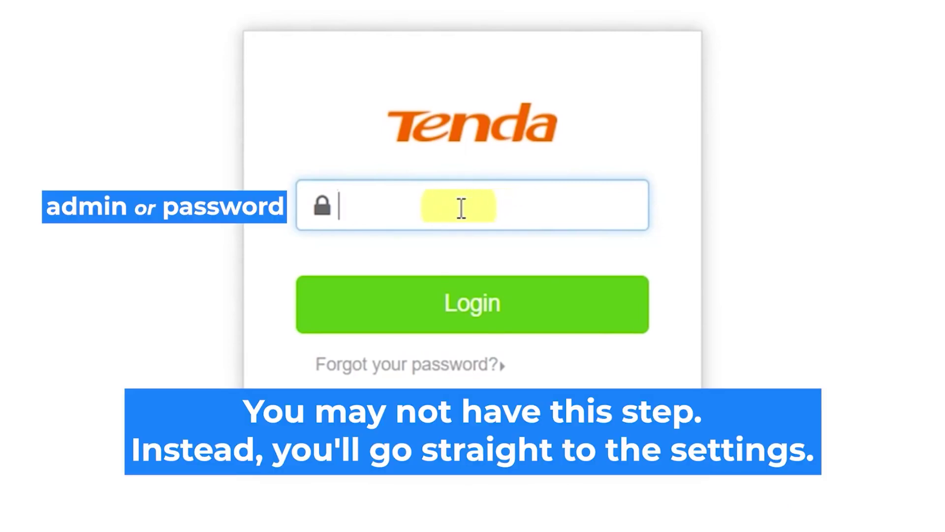
type("admin")
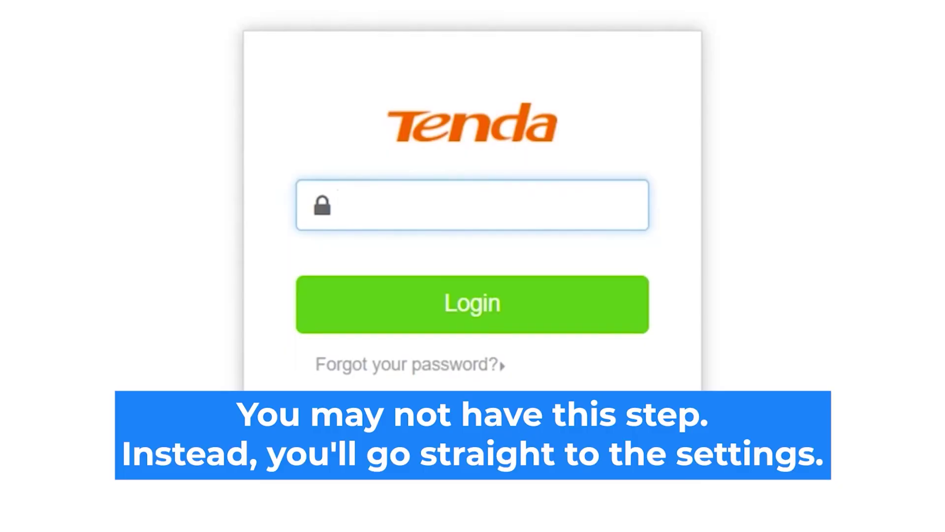
type("admin")
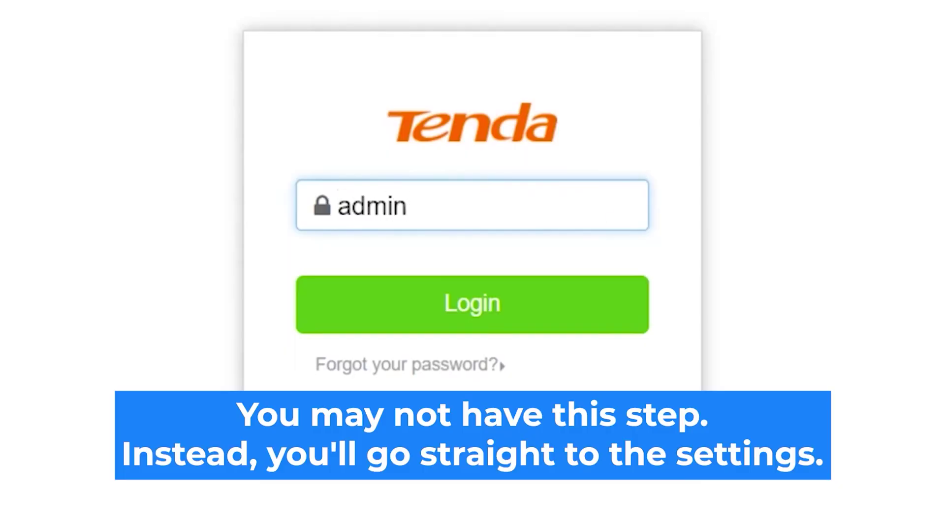
left_click(507, 312)
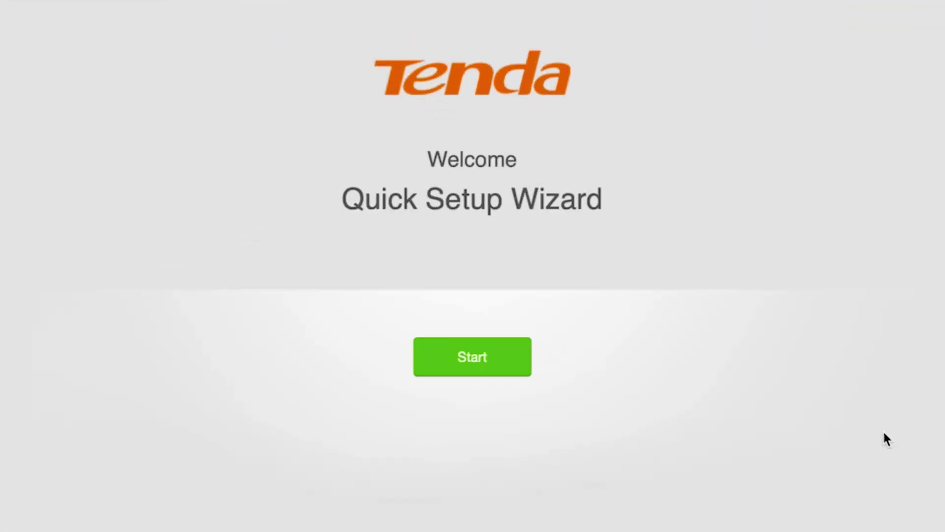
Start the Quick Setup Wizard and choose Dynamic IP Address as the connection type
left_click(467, 357)
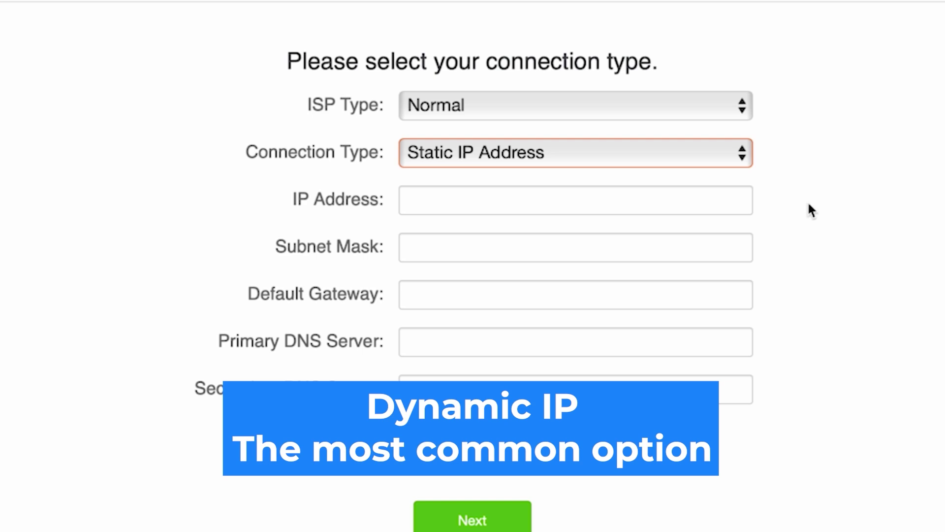
left_click(665, 152)
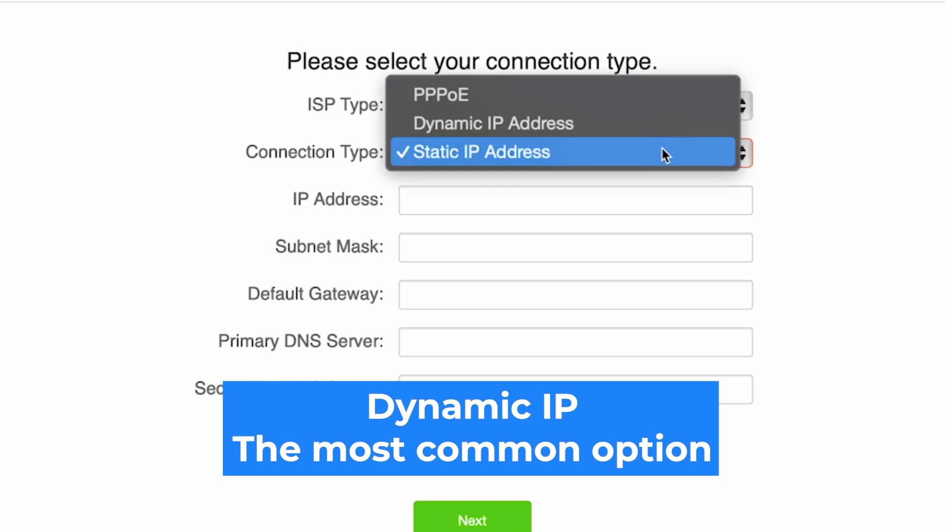
left_click(557, 123)
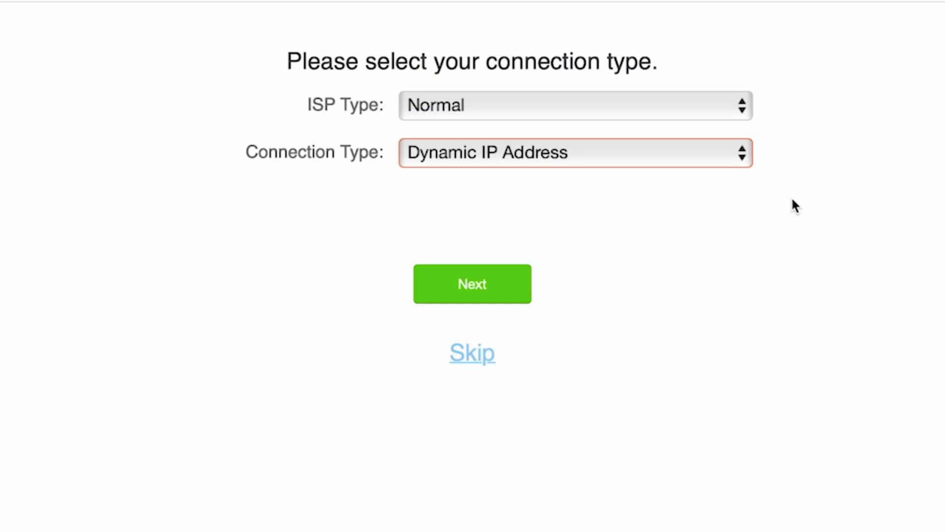
left_click(469, 293)
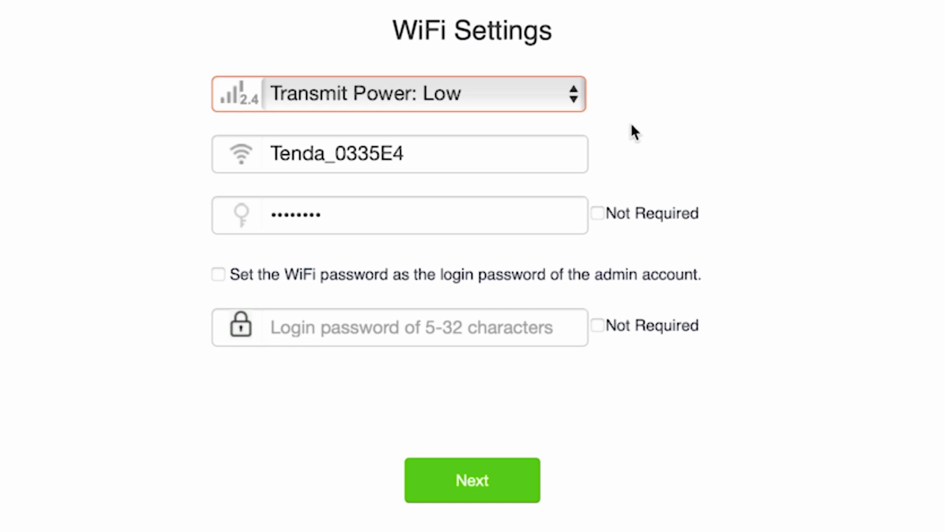
Rename the WiFi network to Tenda by removing the _0335E4 suffix, keeping the existing WiFi password
left_click(530, 146)
left_click_drag(408, 156, 326, 165)
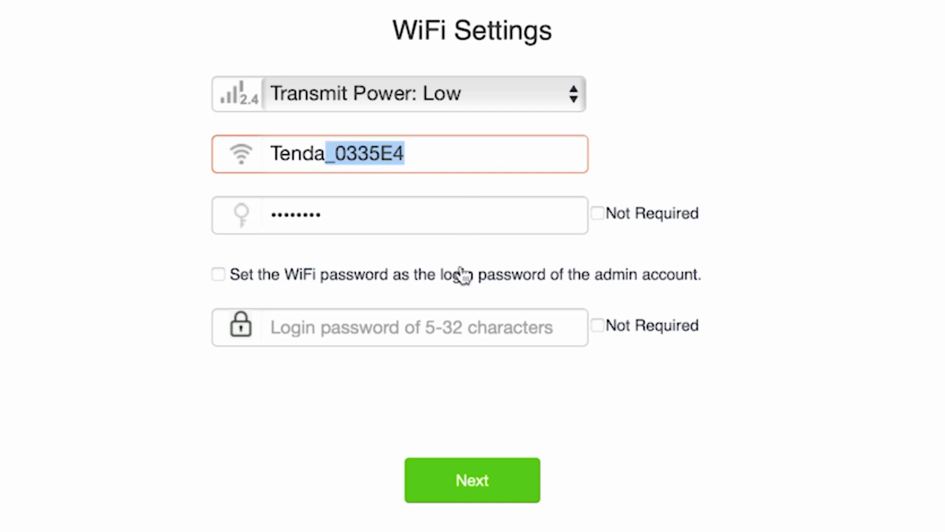
key("BackSpace")
left_click(863, 218)
left_click(449, 219)
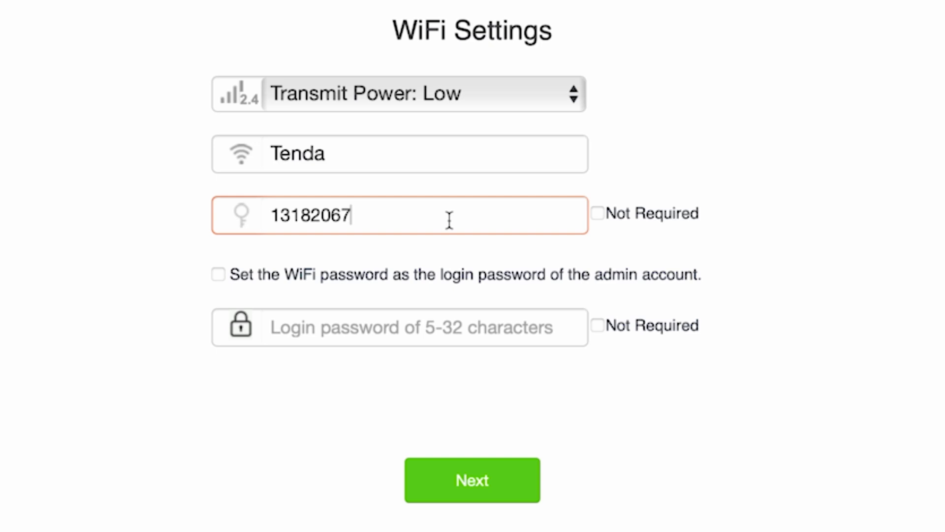
Give the admin login its own password instead of the WiFi password, and submit
left_click(218, 274)
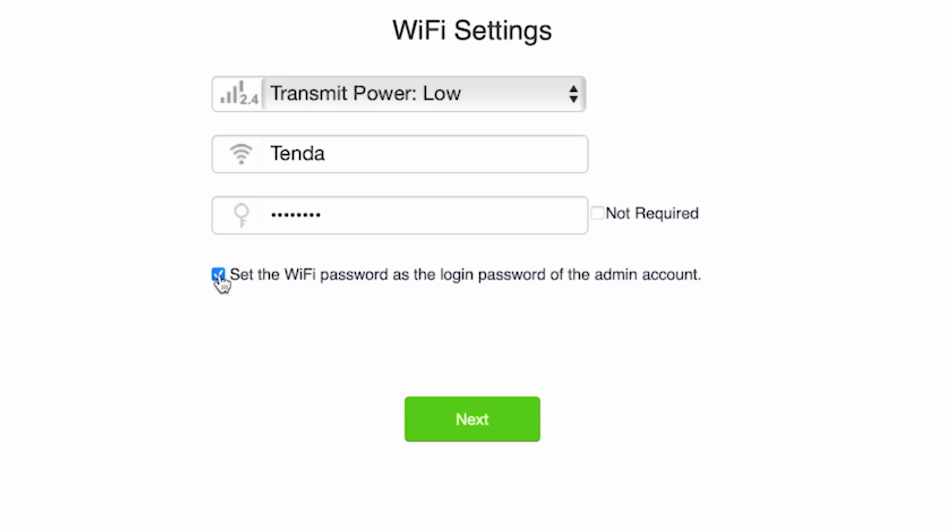
left_click(219, 275)
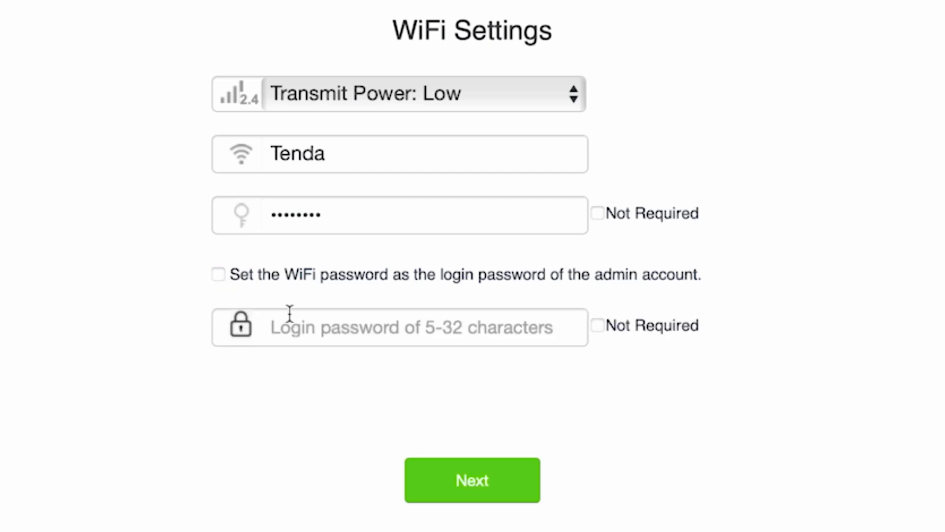
left_click(393, 338)
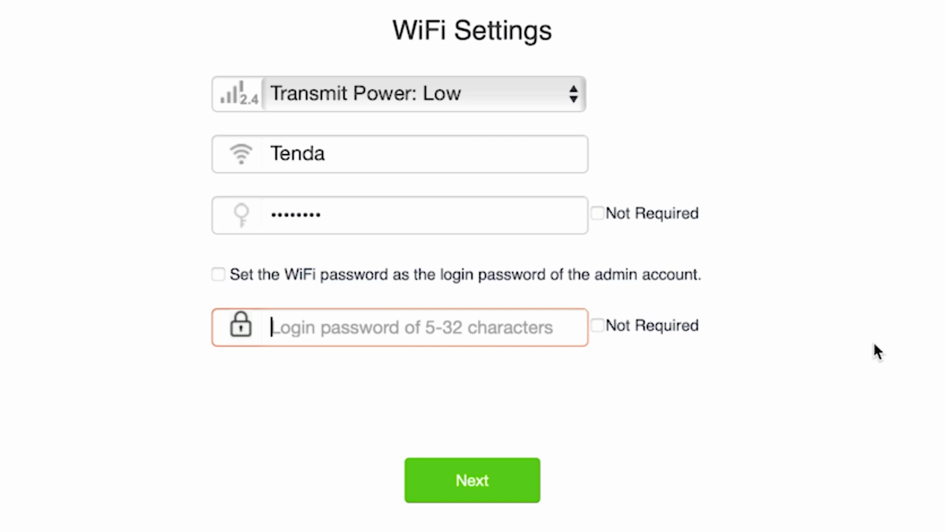
type("password")
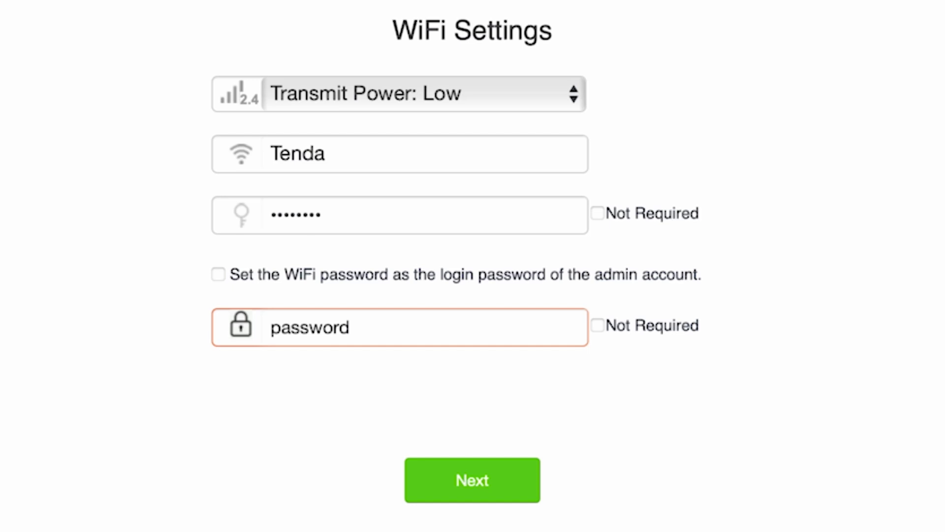
left_click(470, 479)
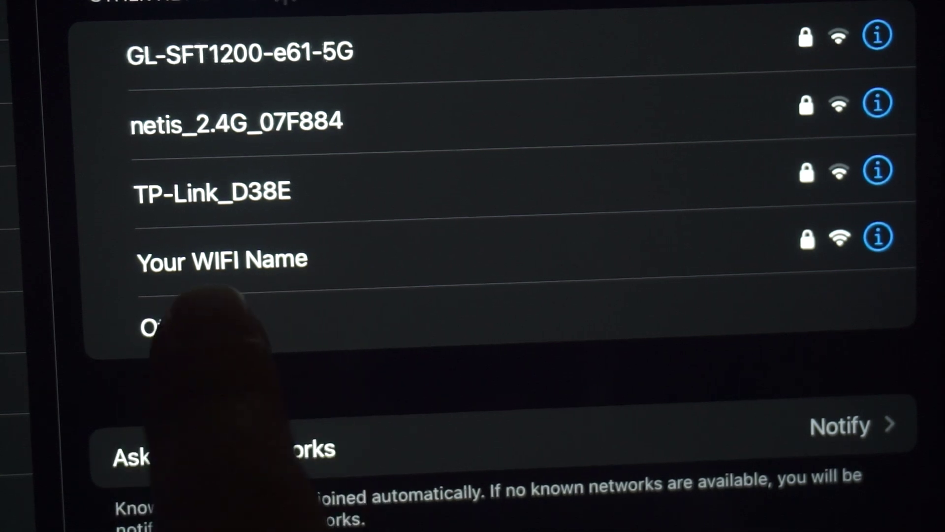
Join the Wi-Fi network named Your WIFI Name on the iPad
left_click(296, 256)
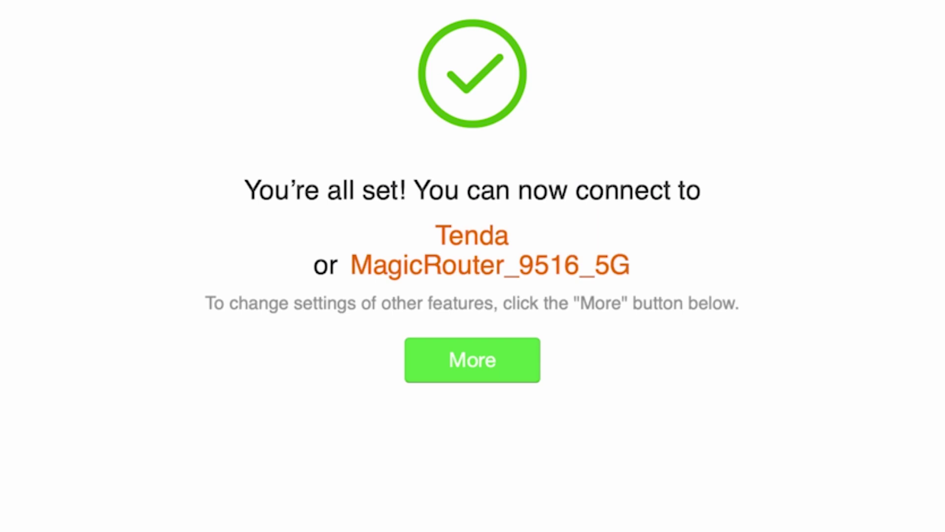
Open the full settings dashboard, leaving the interface language on English
left_click(447, 359)
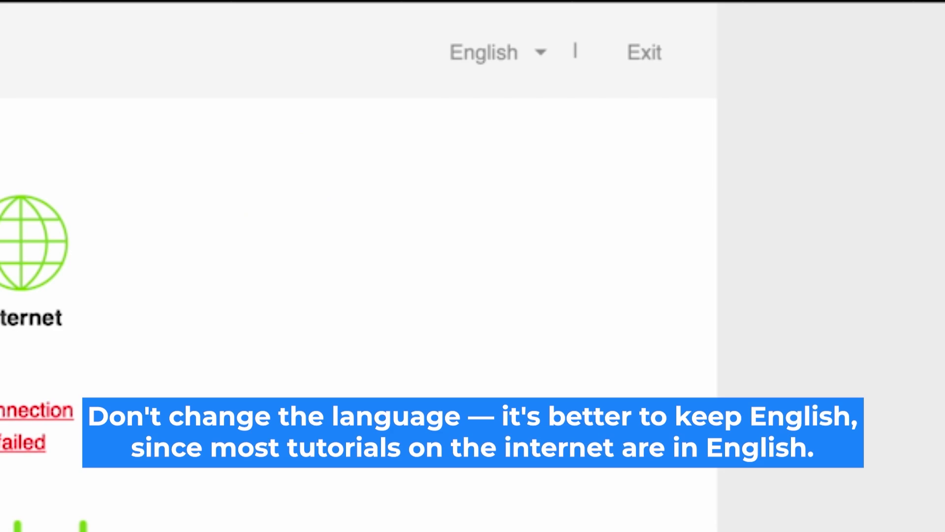
left_click(530, 55)
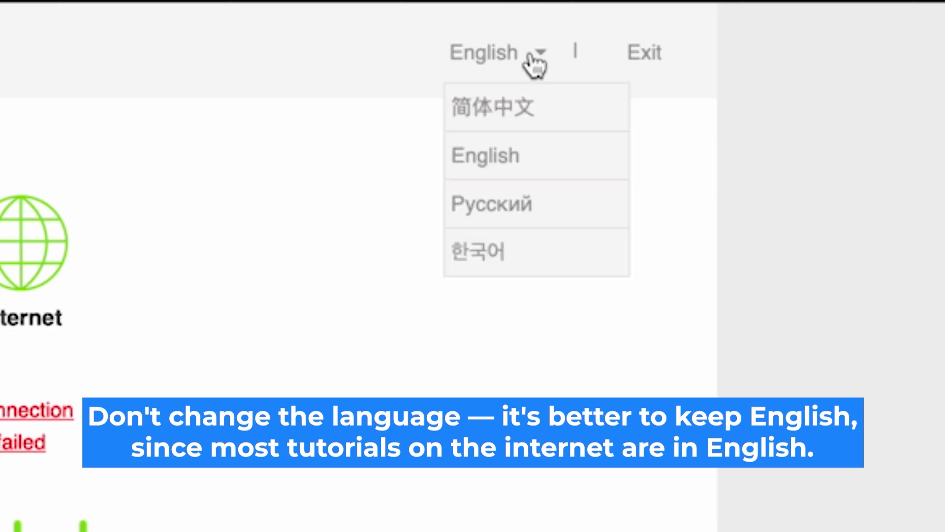
left_click(528, 57)
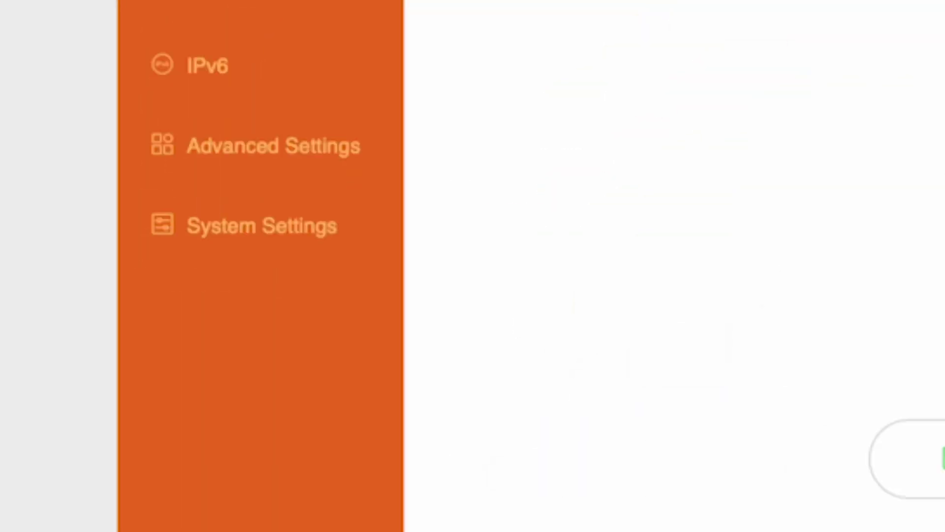
Reboot the router from System Settings > Reboot and Reset
left_click(235, 226)
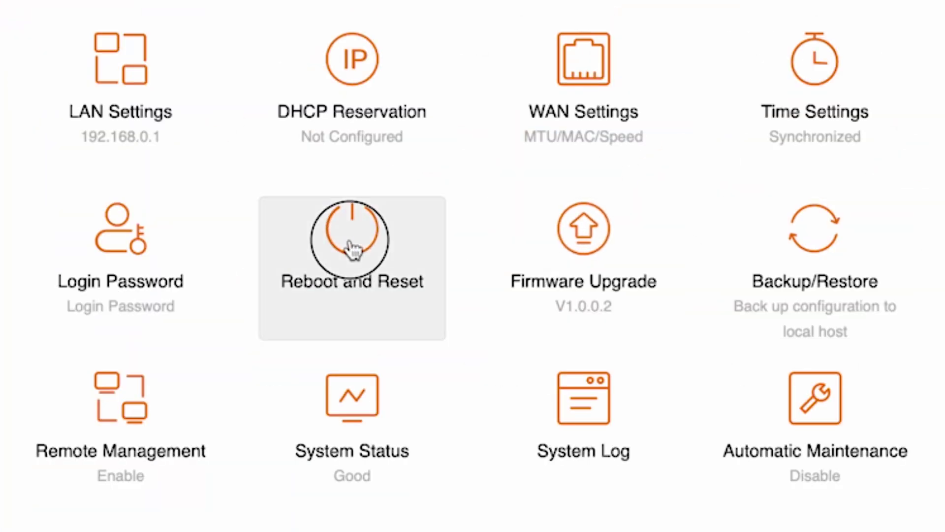
left_click(352, 249)
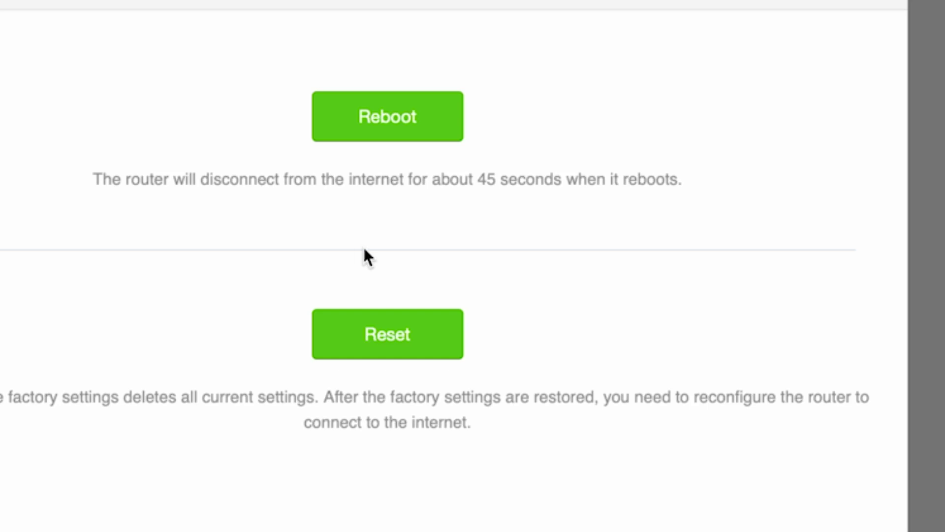
left_click(395, 119)
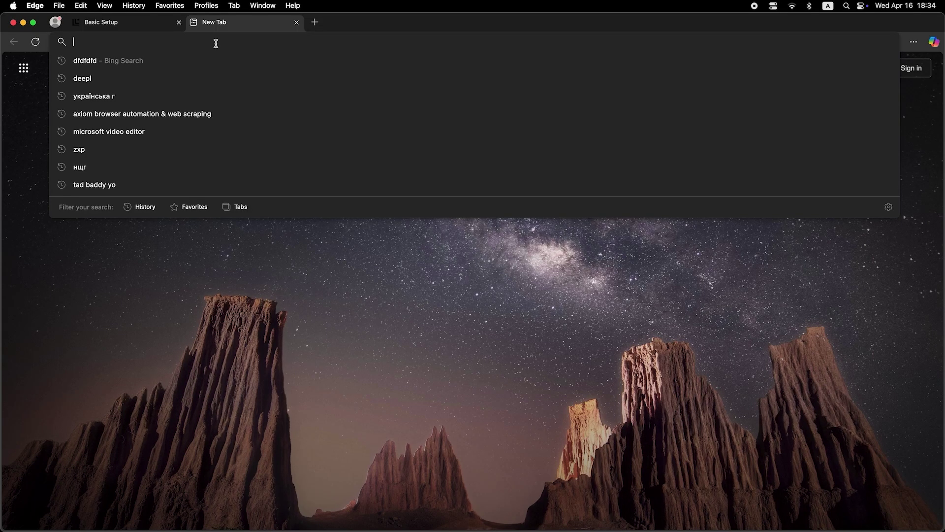
Search for 'dfdfdfdf' in a new Edge tab to test the connection
type("dfdfdfdf")
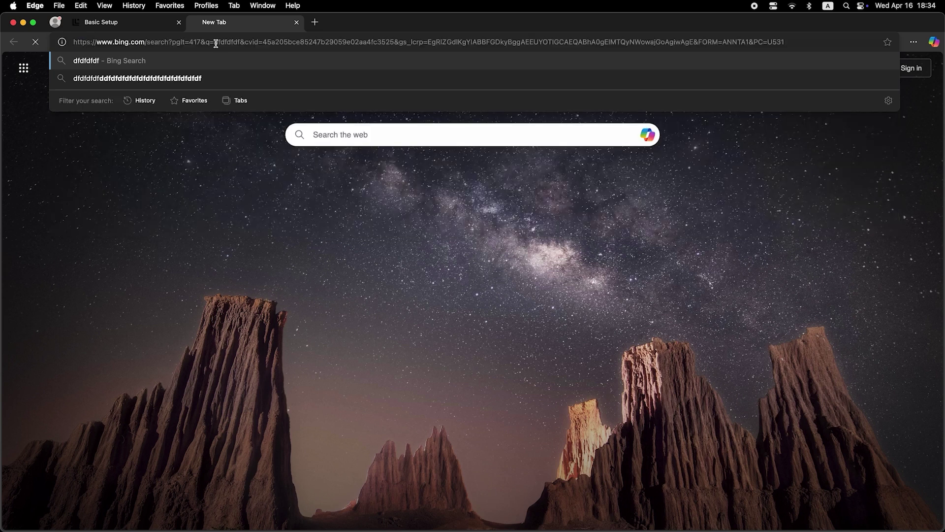
key("Return")
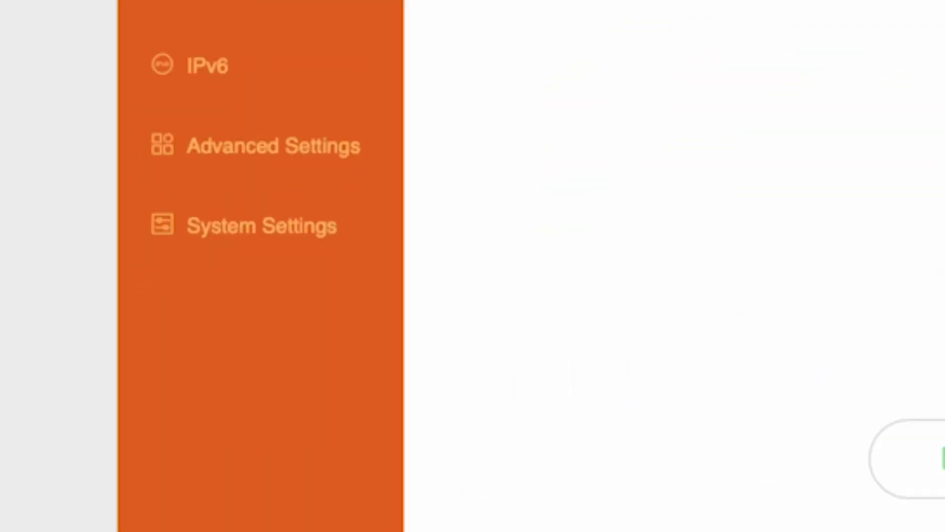
Set the WAN MAC Address to Clone local MAC address and save
left_click(268, 234)
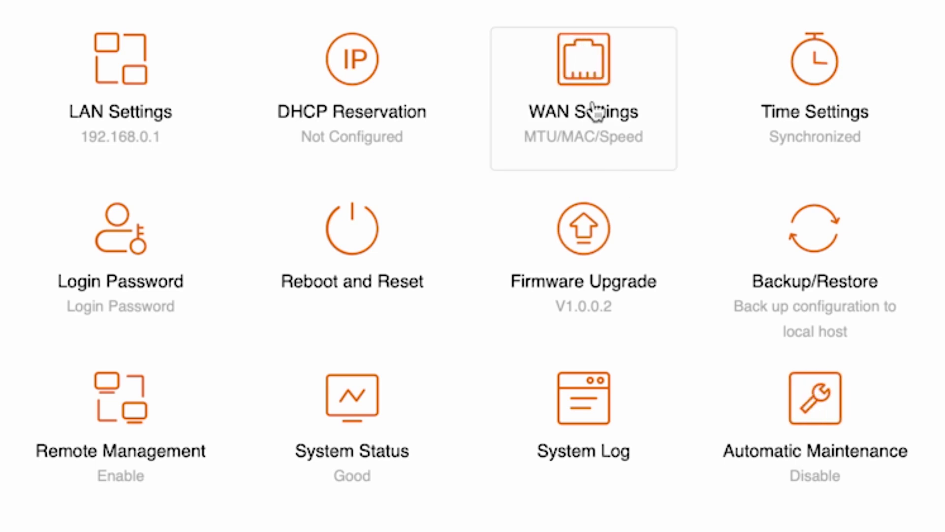
left_click(608, 79)
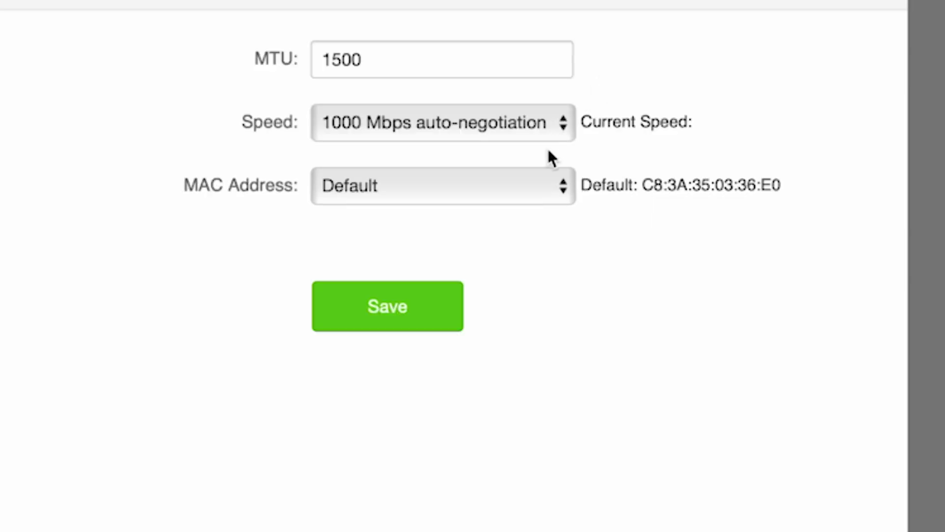
left_click(542, 194)
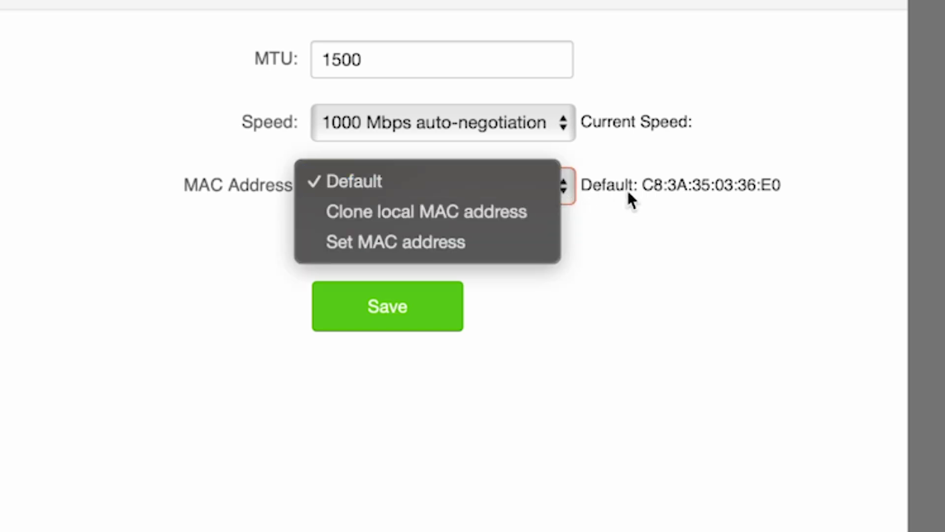
left_click(475, 211)
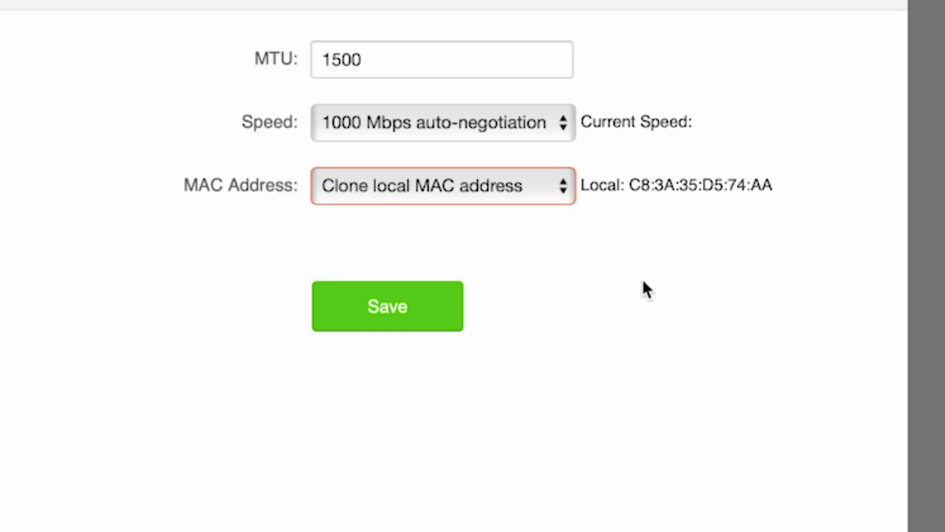
left_click(395, 315)
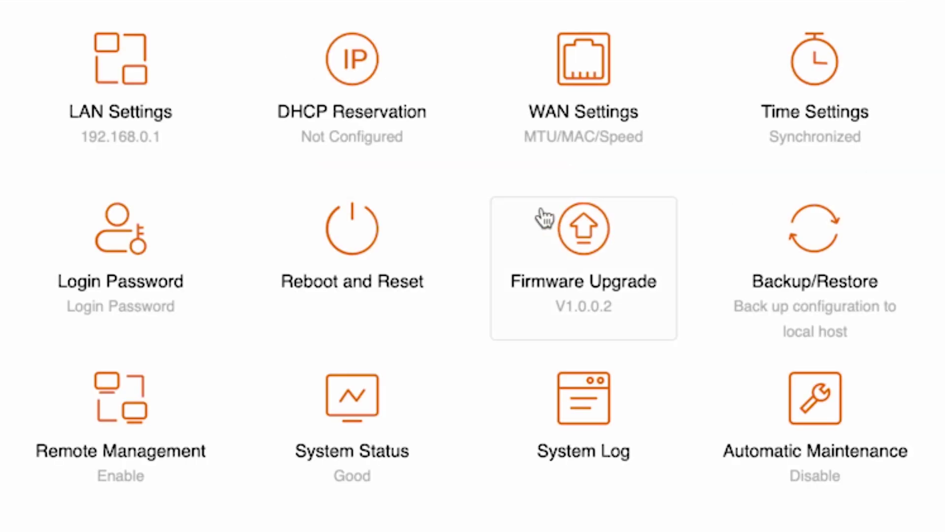
Reboot the router again, then search 'dfdfdfdf' in Edge to confirm browsing works
left_click(383, 243)
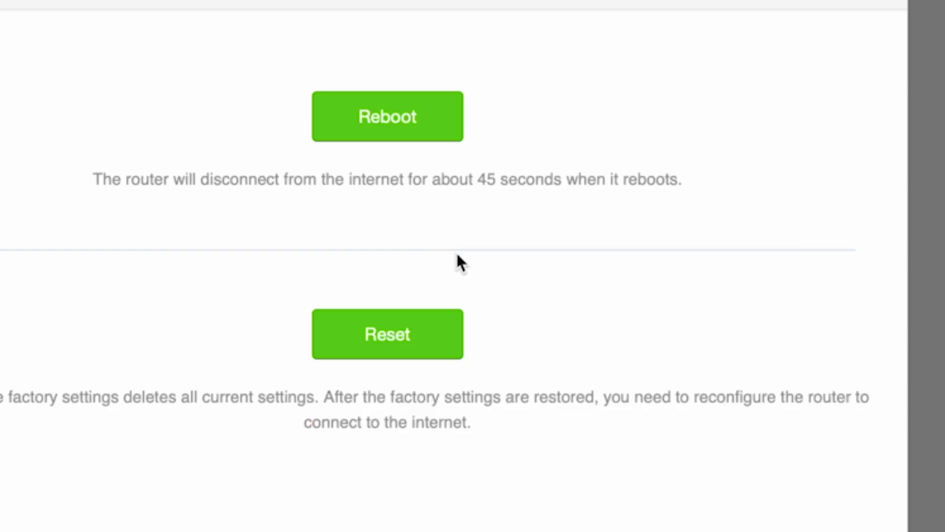
left_click(395, 106)
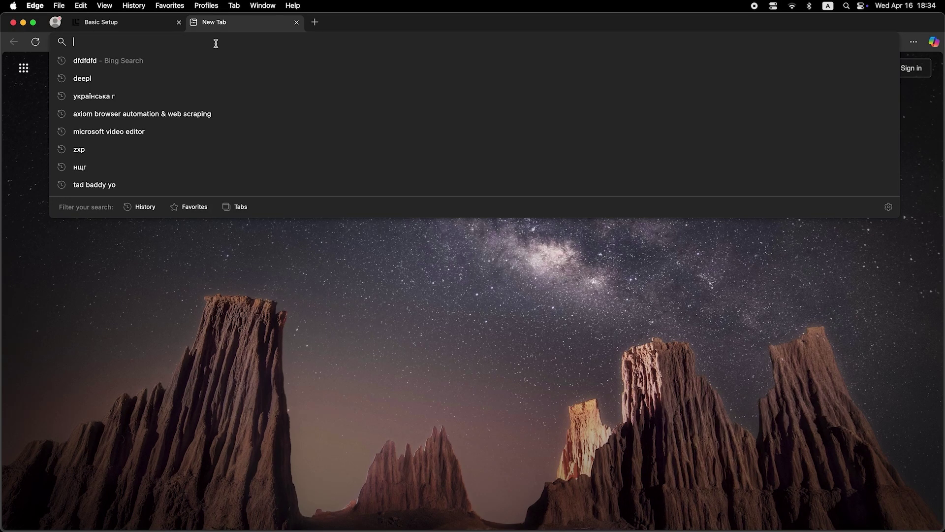
type("dfdfdfdf")
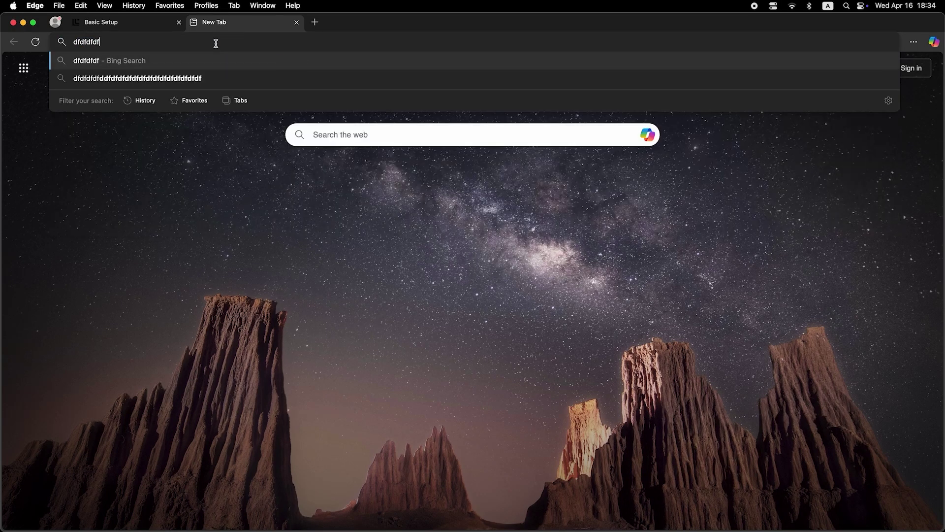
key("Return")
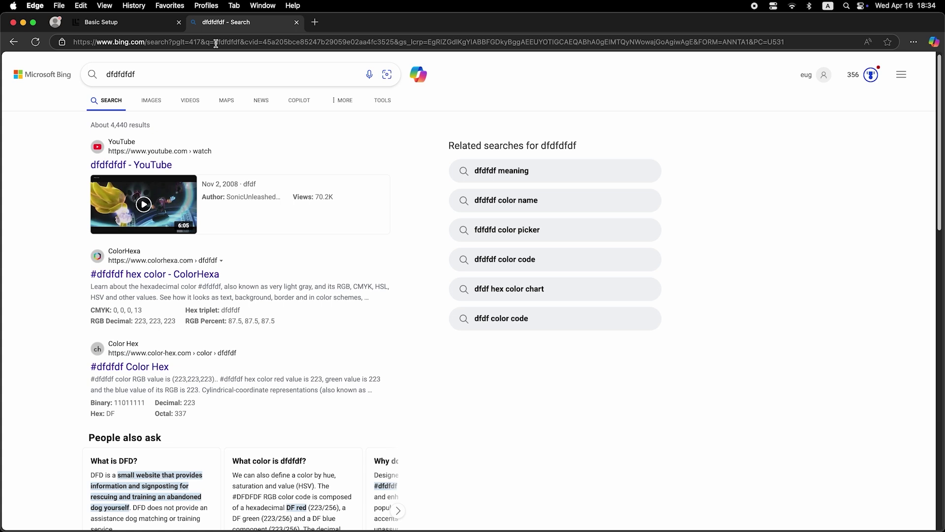